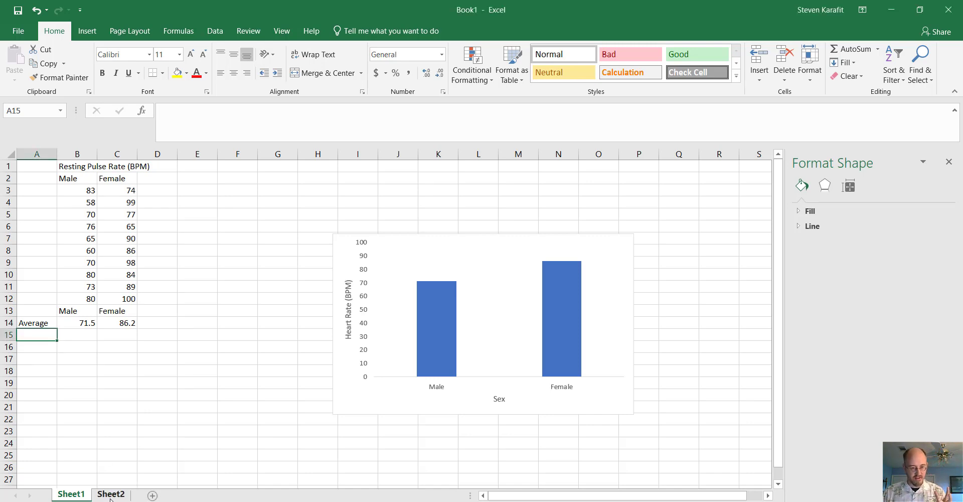
Step: Open Sheet2 and widen column A to fit the "Minutes of jogging" heading better
{"action": "left_click", "coordinate": [111, 496]}
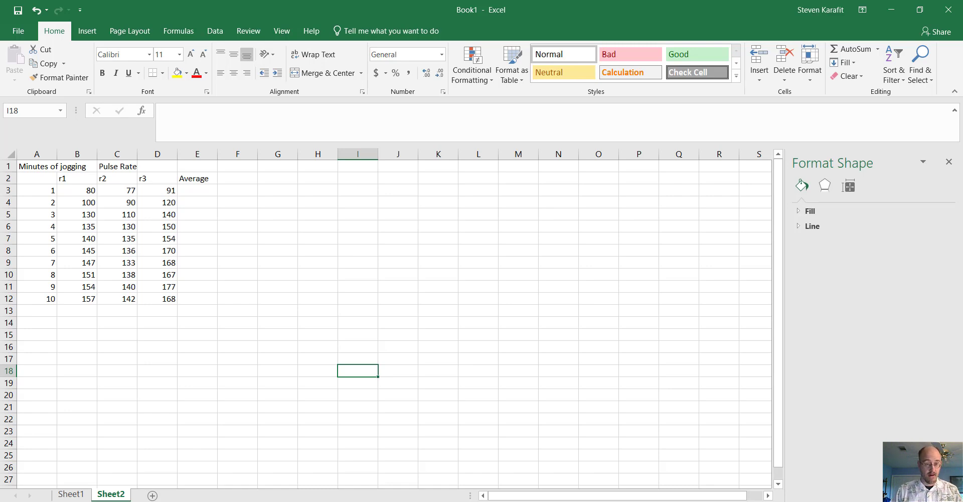
{"action": "left_click_drag", "start_coordinate": [59, 153], "coordinate": [54, 299]}
{"action": "left_click", "coordinate": [53, 166]}
{"action": "left_click", "coordinate": [163, 344]}
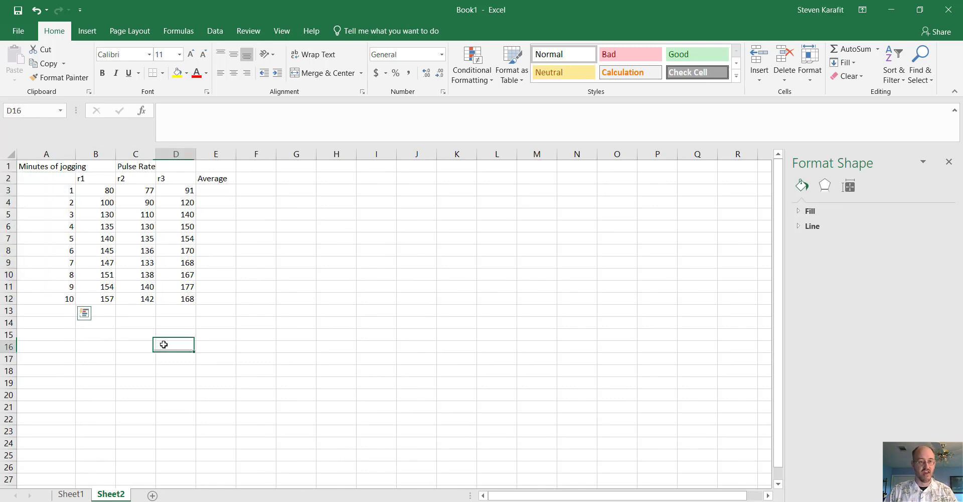
Step: Examine the r1, r2 and r3 pulse rate headings on Sheet2 and the resting pulse rate chart on Sheet1
{"action": "left_click", "coordinate": [89, 179]}
{"action": "left_click", "coordinate": [131, 179]}
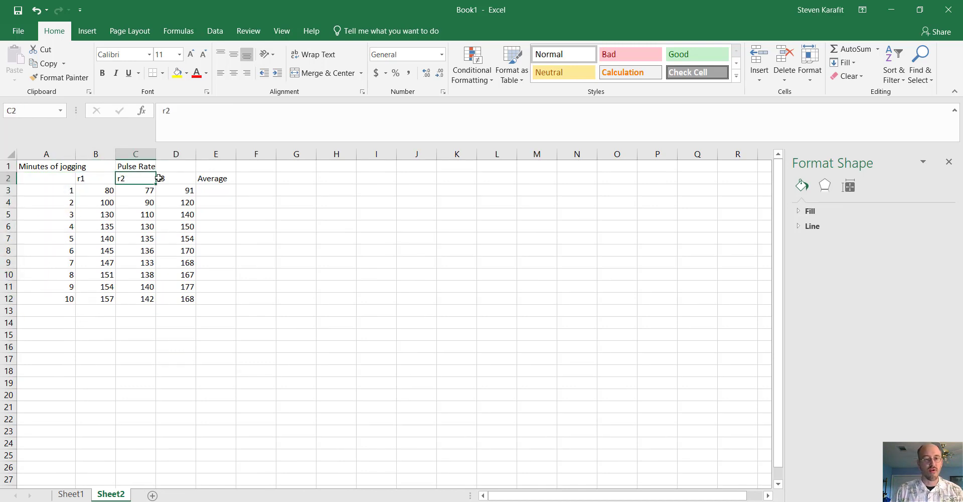
{"action": "left_click", "coordinate": [160, 179]}
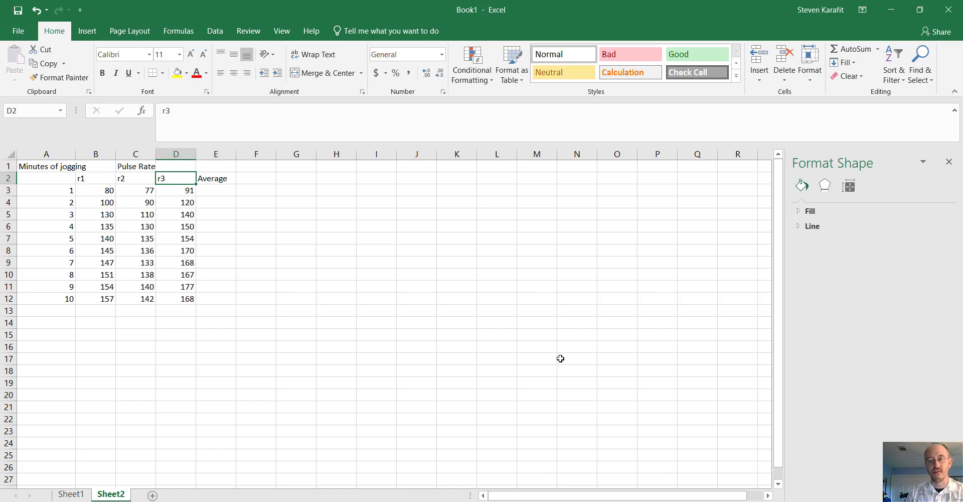
{"action": "left_click", "coordinate": [71, 495]}
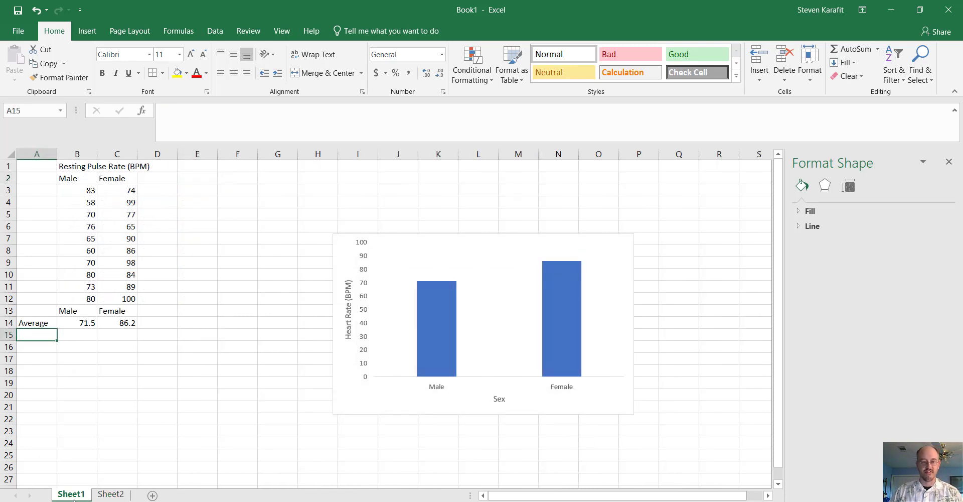
{"action": "left_click", "coordinate": [111, 495]}
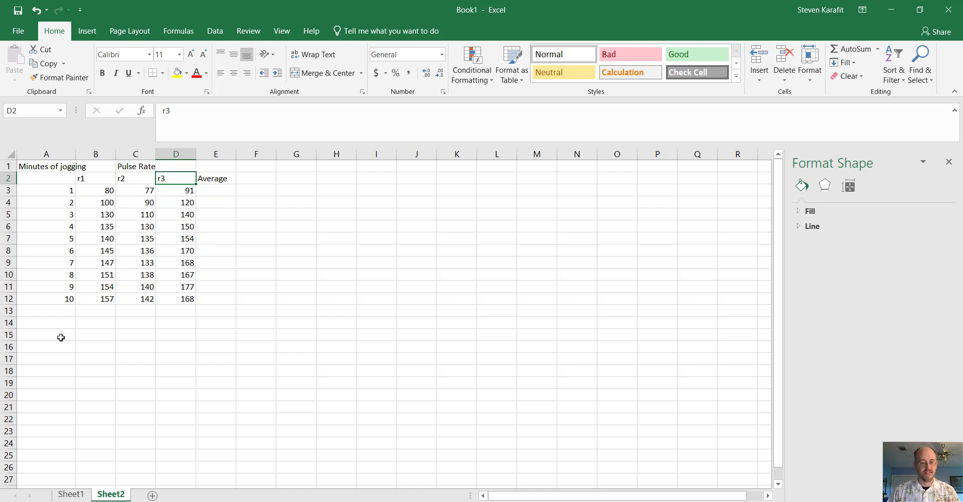
{"action": "left_click", "coordinate": [391, 339]}
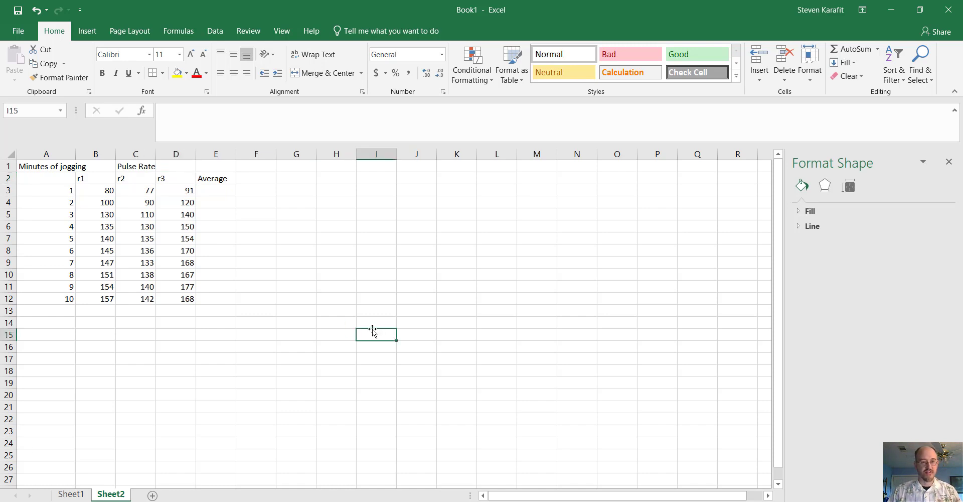
Step: Insert a blank column between the r3 and Average columns
{"action": "left_click", "coordinate": [215, 156]}
{"action": "right_click", "coordinate": [215, 155]}
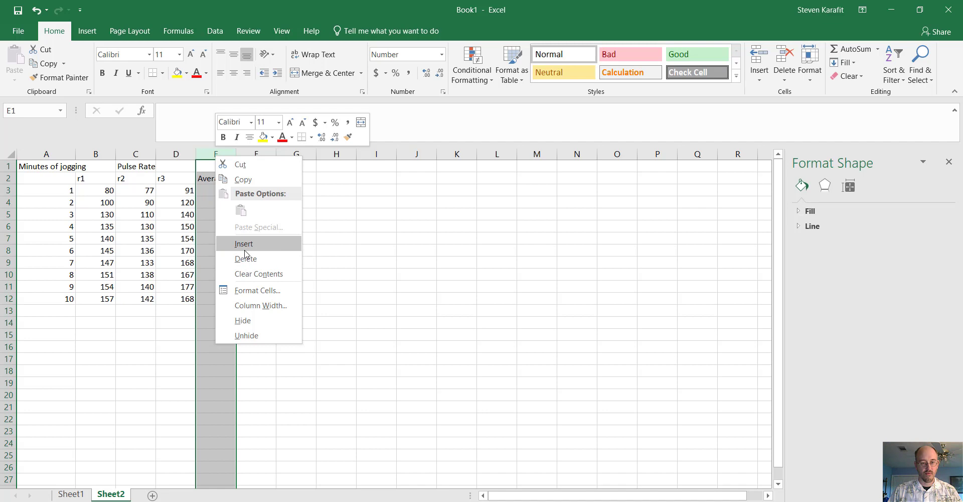
{"action": "left_click", "coordinate": [244, 243]}
{"action": "left_click", "coordinate": [261, 253]}
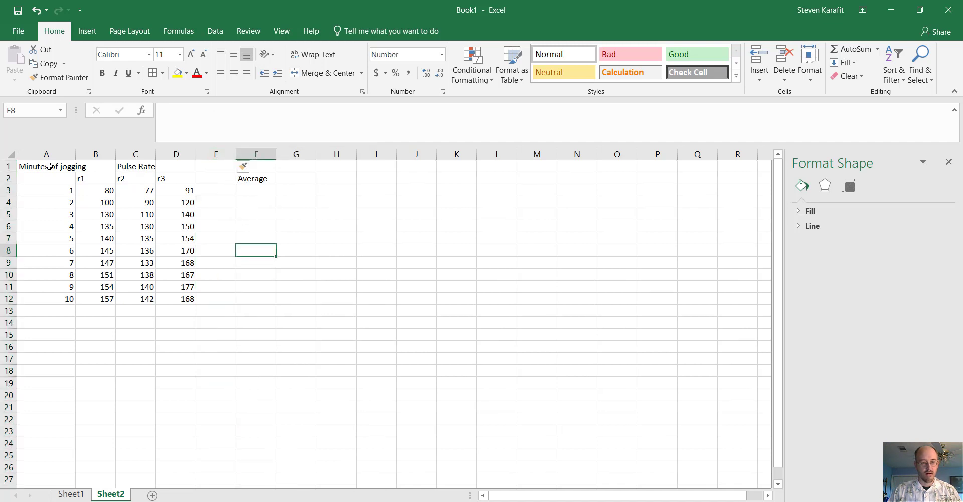
Step: Copy the whole "Minutes of jogging" column A into the empty column E
{"action": "left_click", "coordinate": [41, 153]}
{"action": "key", "text": "ctrl+c"}
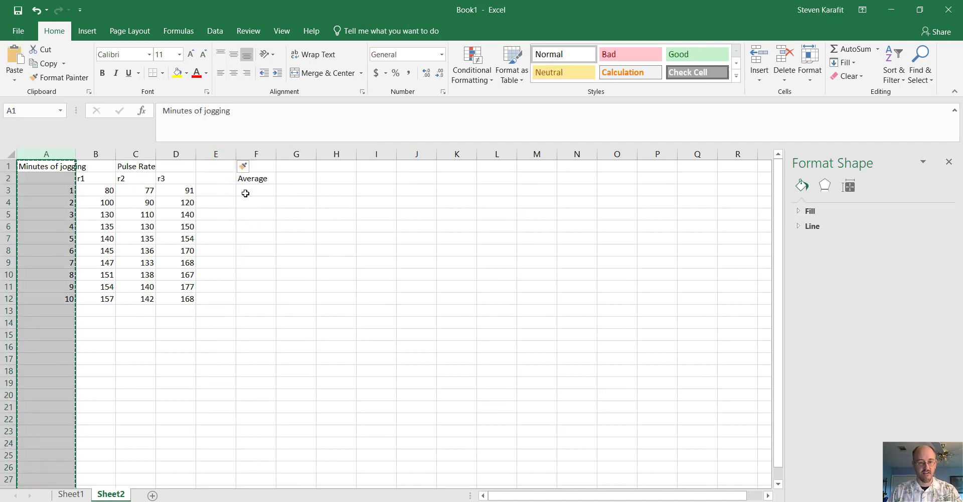
{"action": "left_click", "coordinate": [211, 167]}
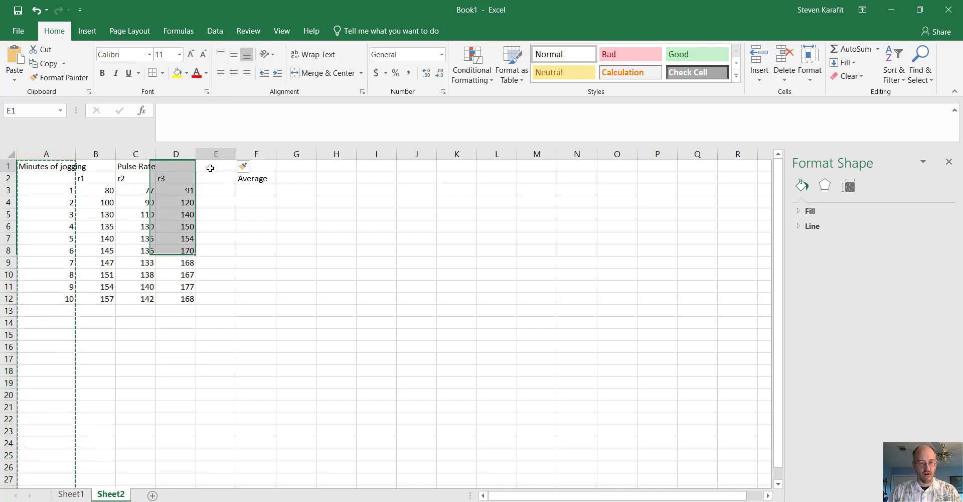
{"action": "left_click", "coordinate": [211, 180]}
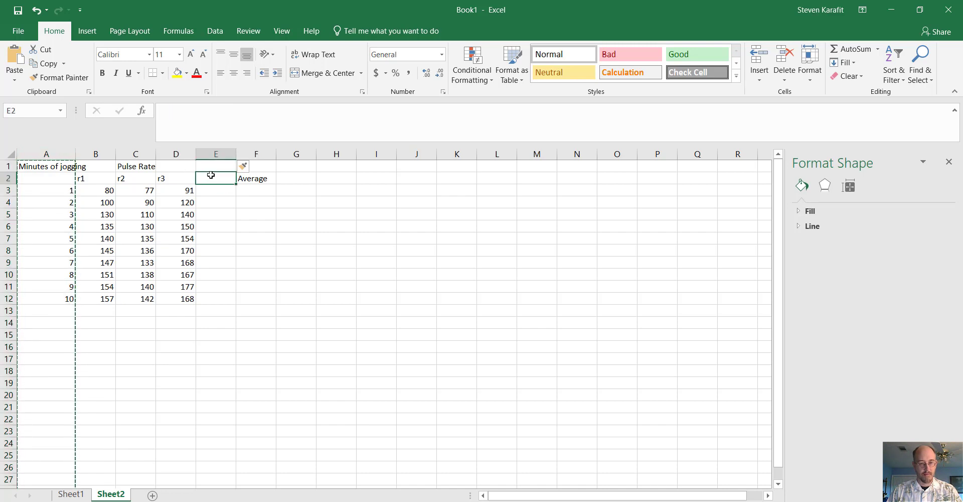
{"action": "left_click", "coordinate": [210, 165]}
{"action": "key", "text": "ctrl+v"}
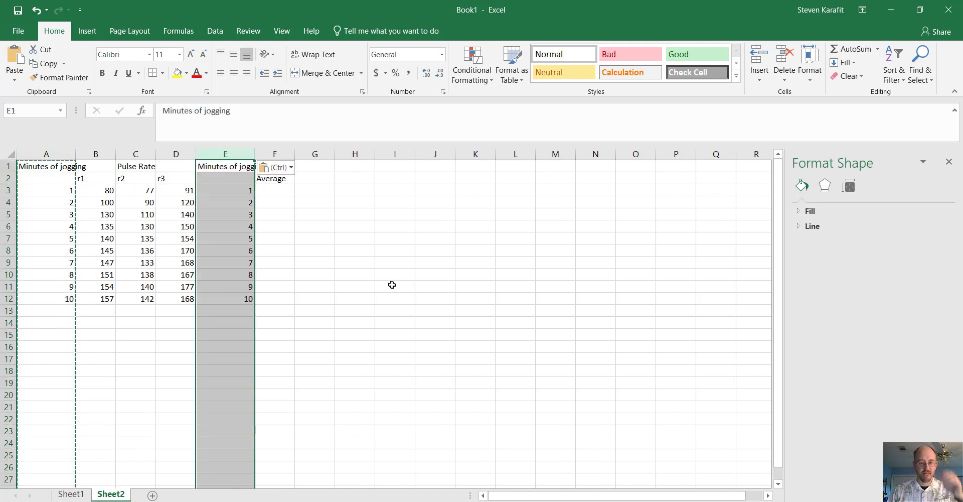
{"action": "left_click", "coordinate": [398, 277]}
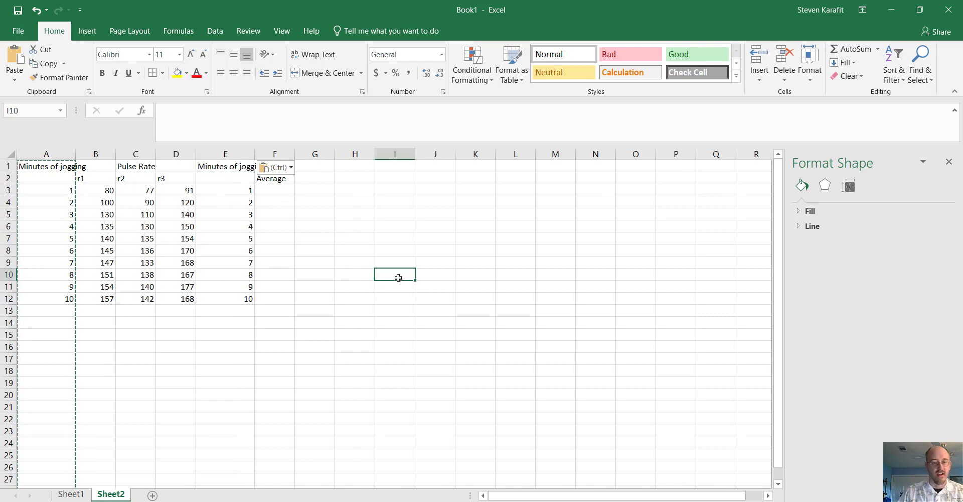
Step: Enter =average(B3:D3) in cell F3 to average the three pulse rates for minute 1
{"action": "left_click", "coordinate": [282, 189]}
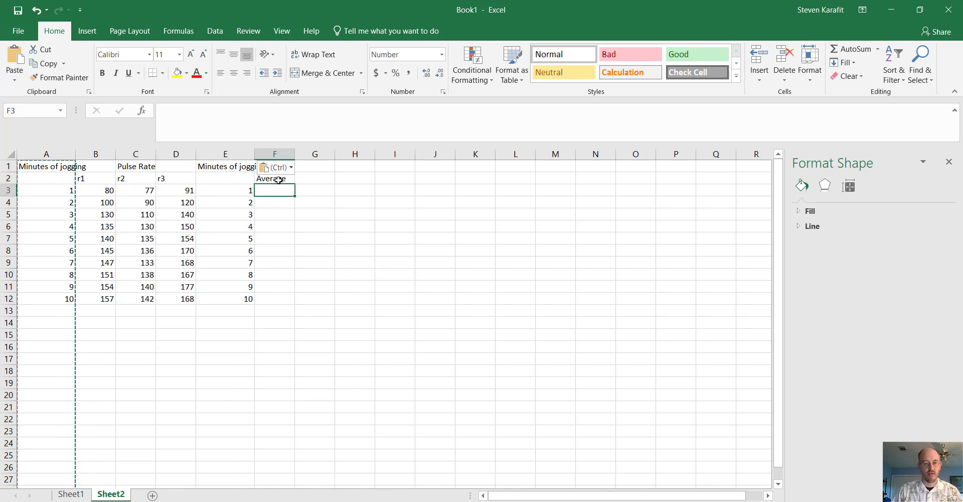
{"action": "left_click", "coordinate": [280, 179]}
{"action": "left_click", "coordinate": [281, 191]}
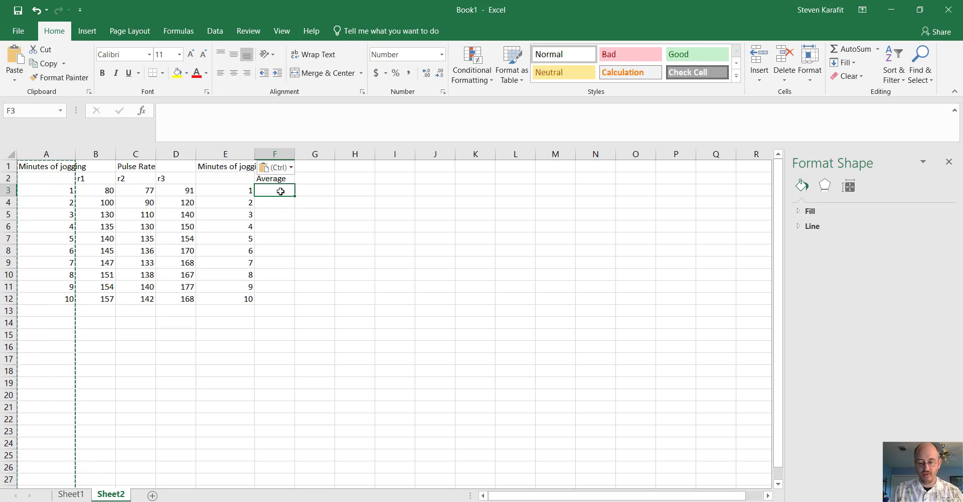
{"action": "type", "text": "="}
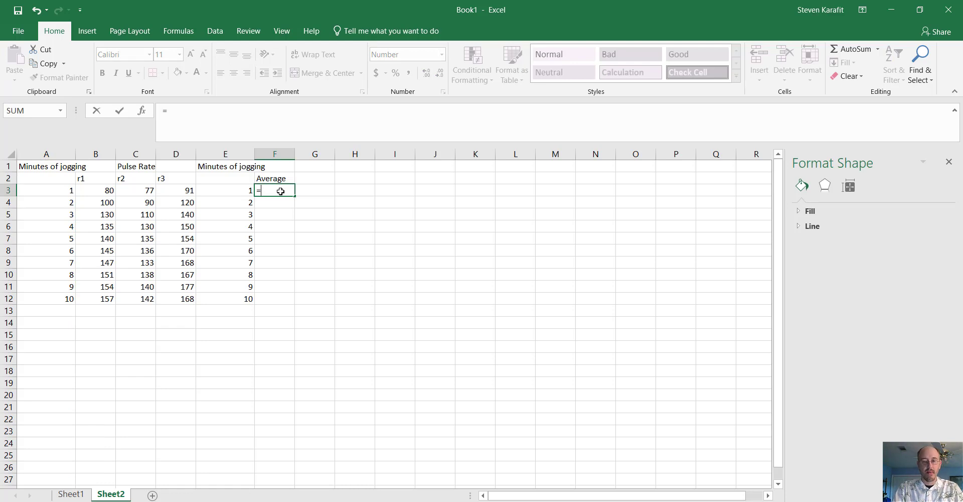
{"action": "type", "text": "average"}
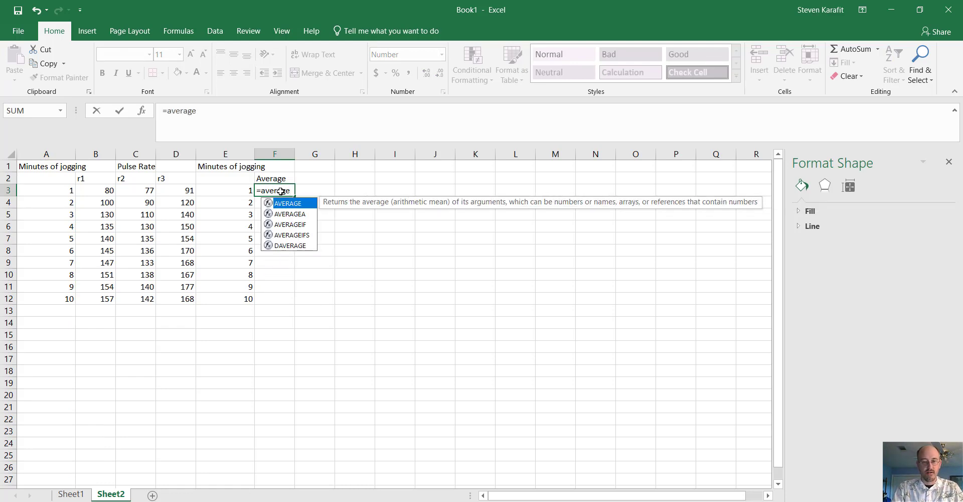
{"action": "type", "text": "("}
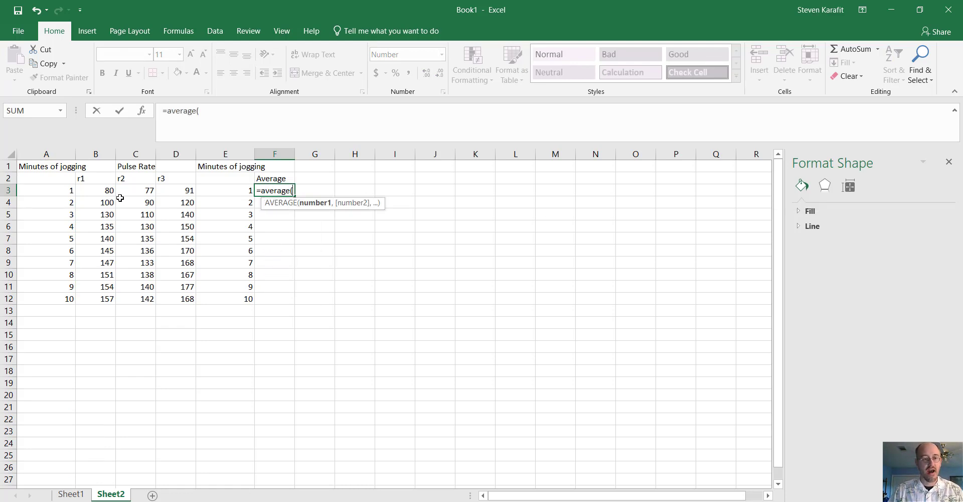
{"action": "left_click", "coordinate": [103, 188]}
{"action": "left_click_drag", "start_coordinate": [103, 188], "coordinate": [168, 191]}
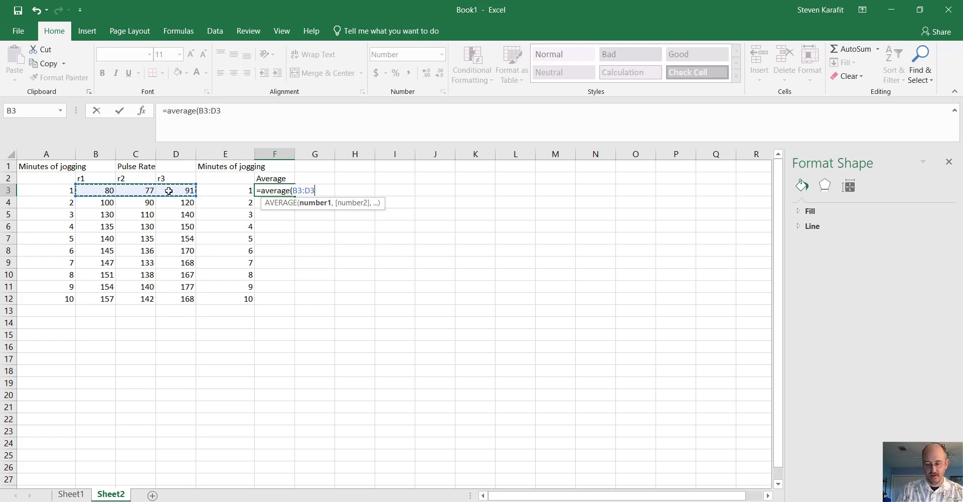
{"action": "type", "text": ")"}
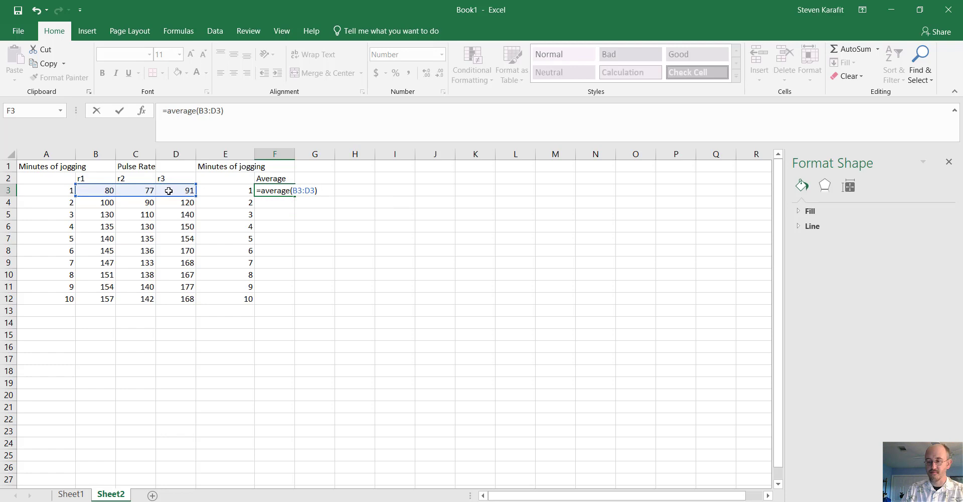
{"action": "key", "text": "Return"}
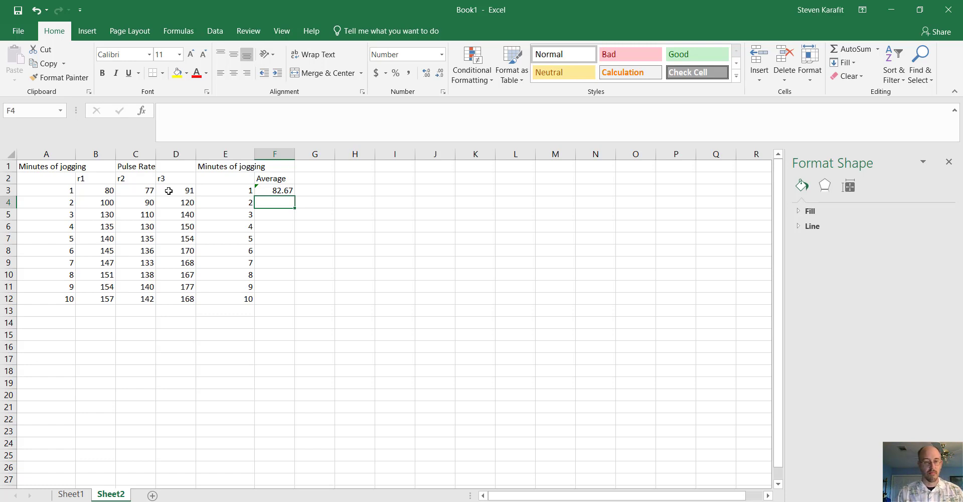
Step: Enter an AVERAGE formula over B4:D4 in cell F4 for minute 2
{"action": "type", "text": "="}
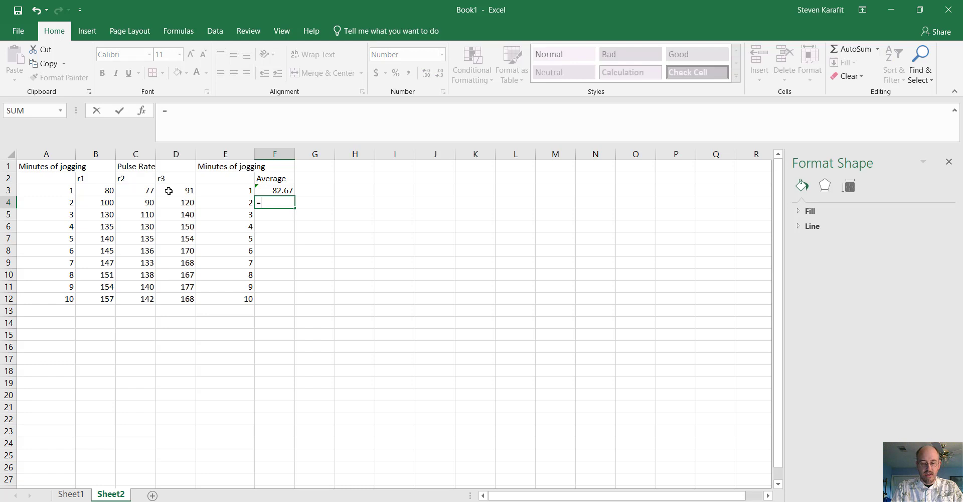
{"action": "type", "text": "average("}
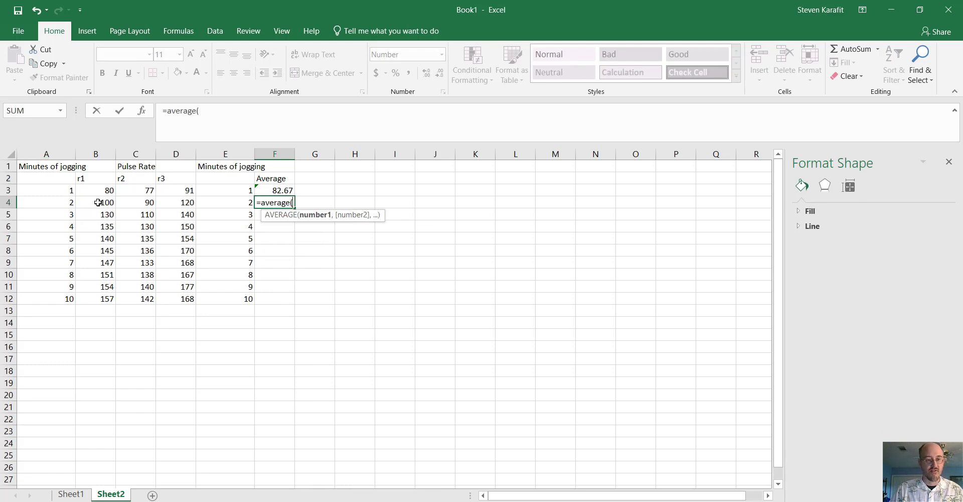
{"action": "left_click_drag", "start_coordinate": [97, 202], "coordinate": [171, 201]}
{"action": "key", "text": "Return"}
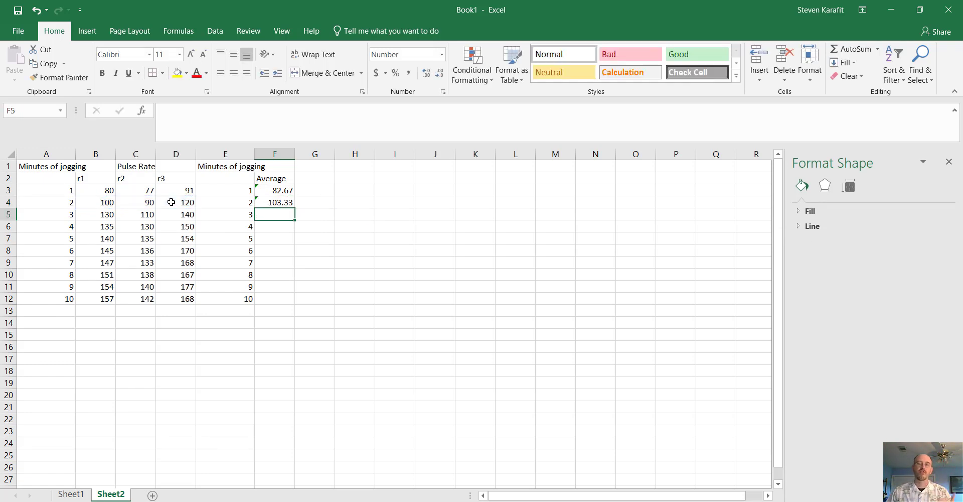
Step: Copy the average formula from F4 into cells F5 through F12 for minutes 3 to 10
{"action": "left_click", "coordinate": [268, 202]}
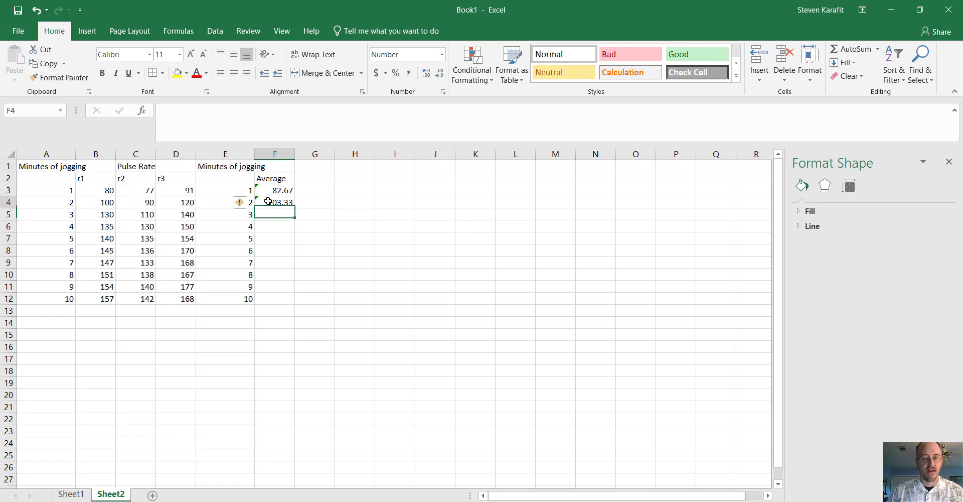
{"action": "key", "text": "ctrl+c"}
{"action": "left_click", "coordinate": [275, 214]}
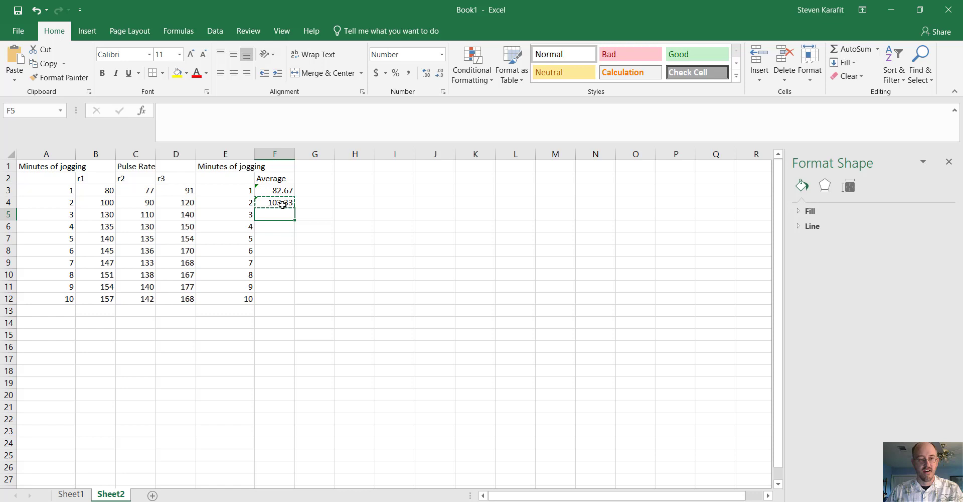
{"action": "left_click", "coordinate": [283, 203]}
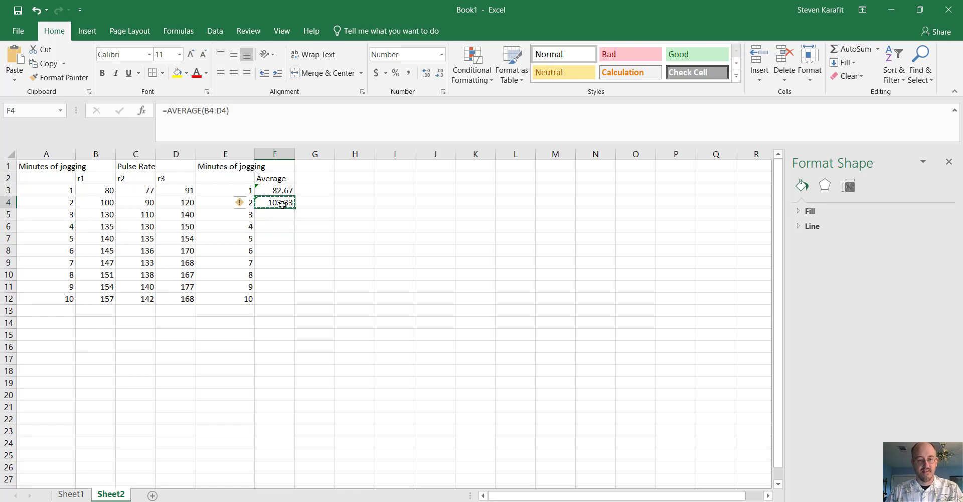
{"action": "left_click", "coordinate": [281, 215]}
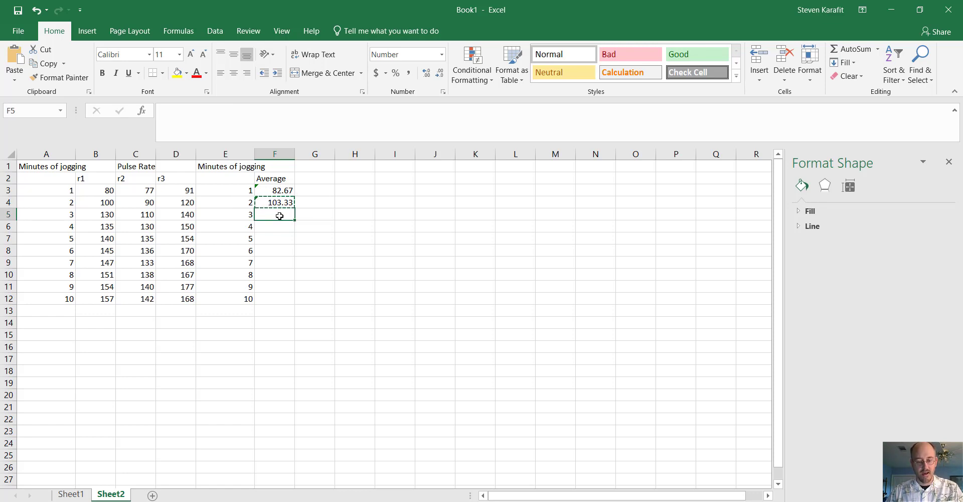
{"action": "key", "text": "shift+Down"}
{"action": "key", "text": "shift+Down"}
{"action": "key", "text": "shift+Down"}
{"action": "key", "text": "shift+Down"}
{"action": "key", "text": "shift+Down"}
{"action": "key", "text": "shift+Down"}
{"action": "key", "text": "shift+Down"}
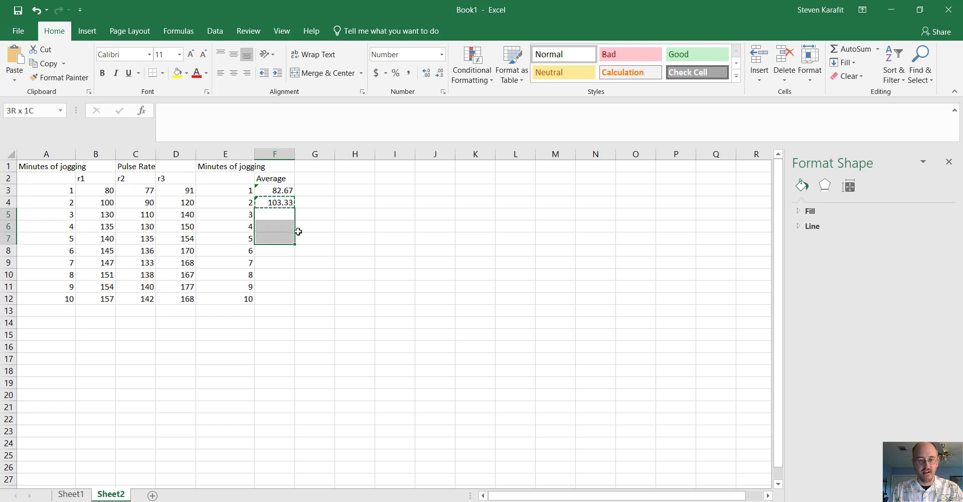
{"action": "key", "text": "ctrl+v"}
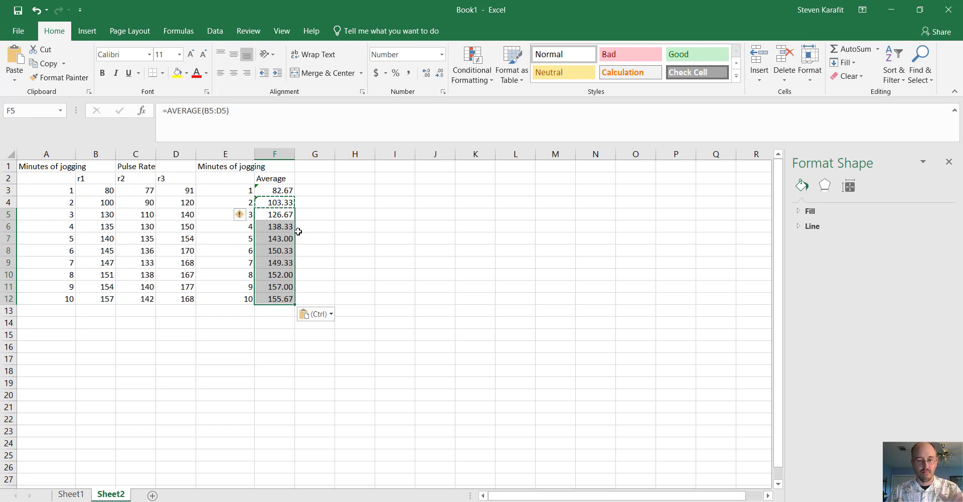
{"action": "left_click", "coordinate": [457, 302]}
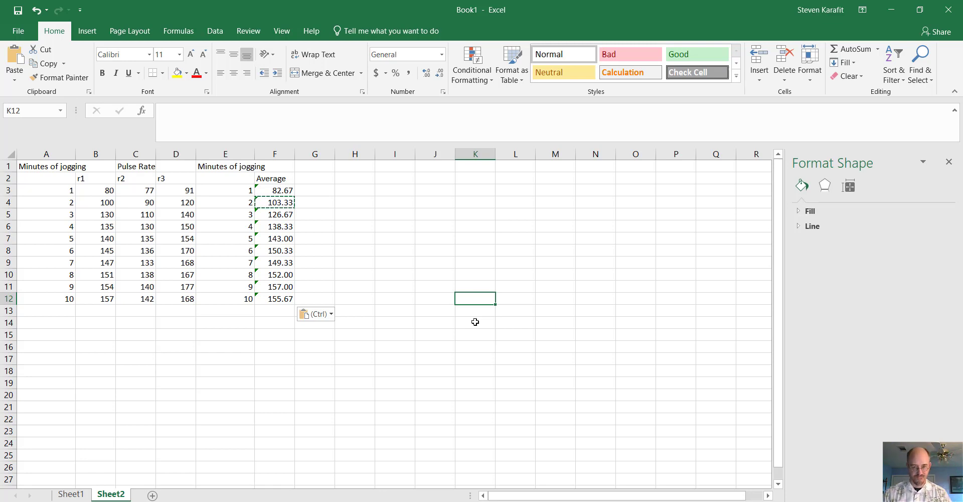
{"action": "left_click", "coordinate": [559, 298]}
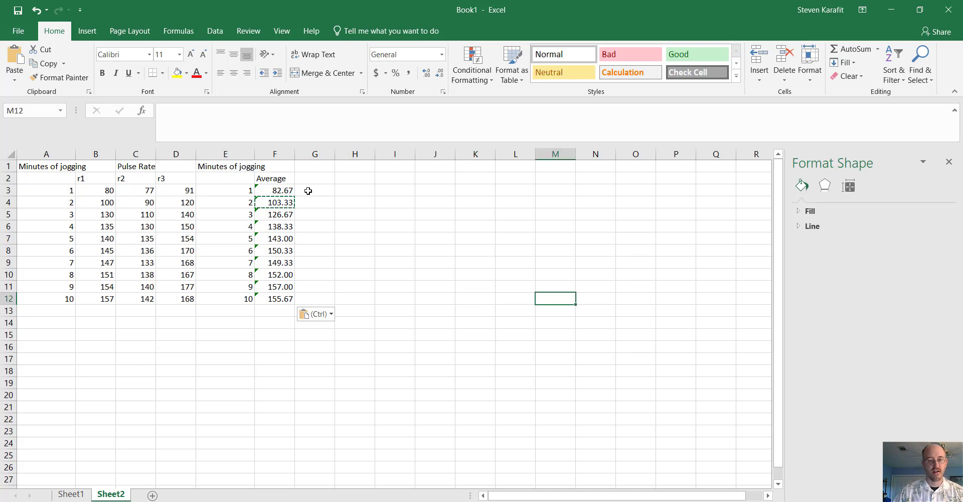
{"action": "left_click", "coordinate": [230, 167]}
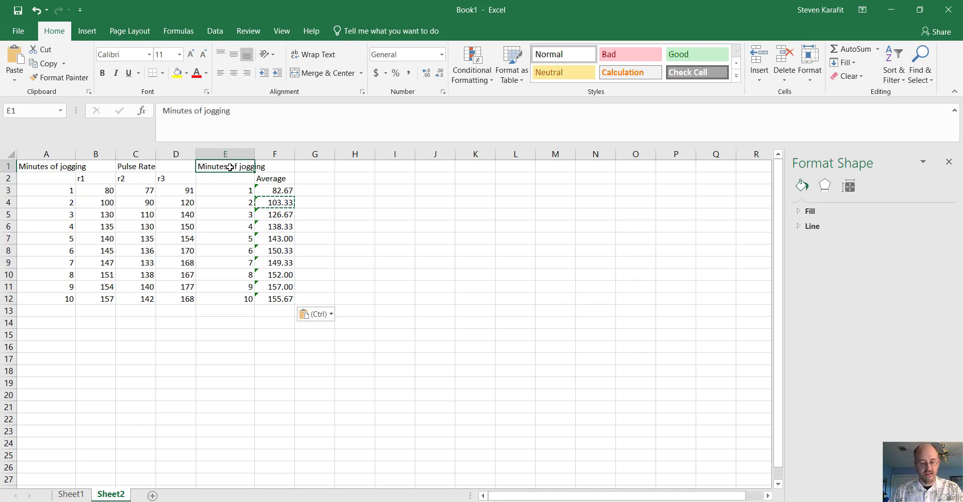
{"action": "left_click", "coordinate": [227, 180]}
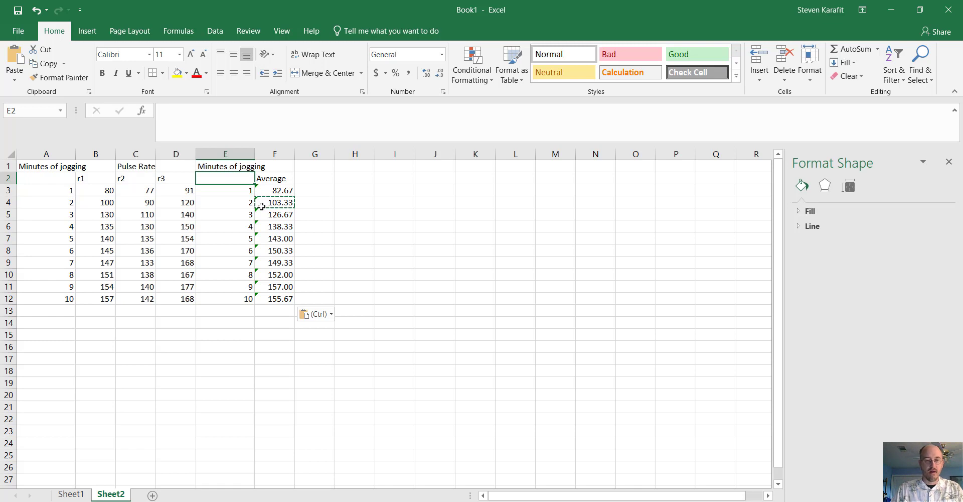
Step: Copy the "Minutes of jogging" heading from E1 into E2, directly above the minute values
{"action": "left_click", "coordinate": [227, 165]}
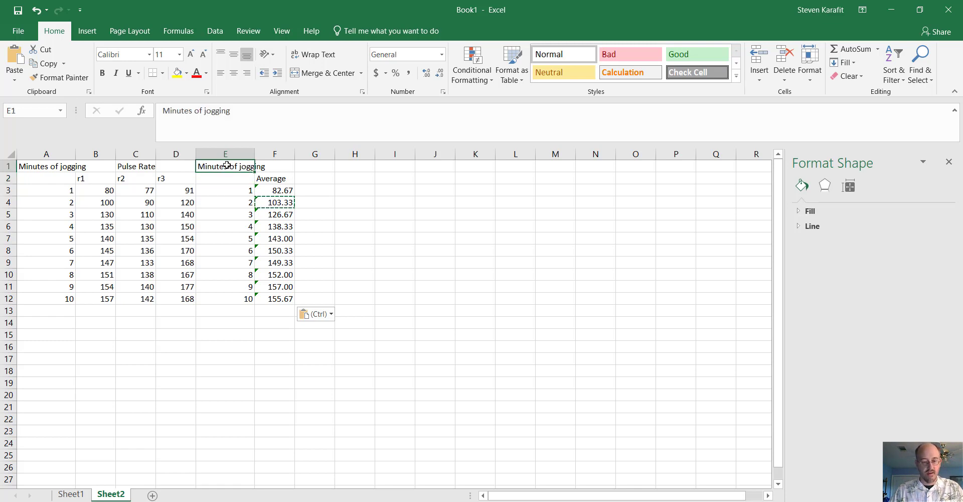
{"action": "key", "text": "ctrl+c"}
{"action": "left_click", "coordinate": [213, 176]}
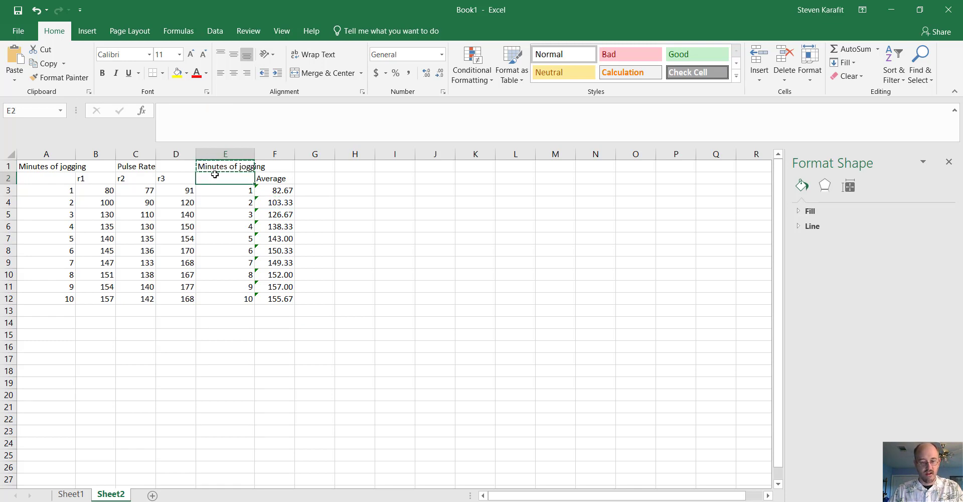
{"action": "key", "text": "ctrl+v"}
{"action": "left_click", "coordinate": [403, 227]}
Step: Insert a scatter chart with smooth lines and markers from the minutes and average data in E2:F12
{"action": "left_click_drag", "start_coordinate": [215, 176], "coordinate": [291, 301]}
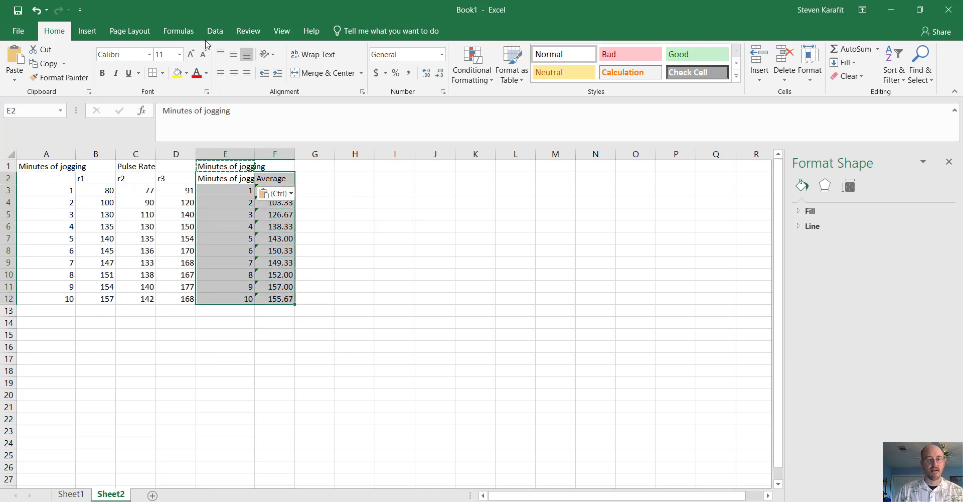
{"action": "left_click", "coordinate": [87, 32]}
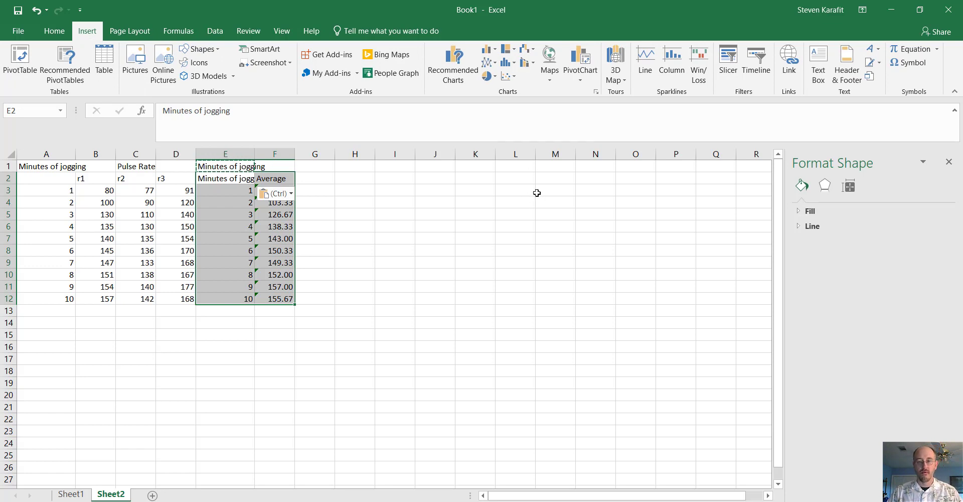
{"action": "left_click", "coordinate": [488, 62]}
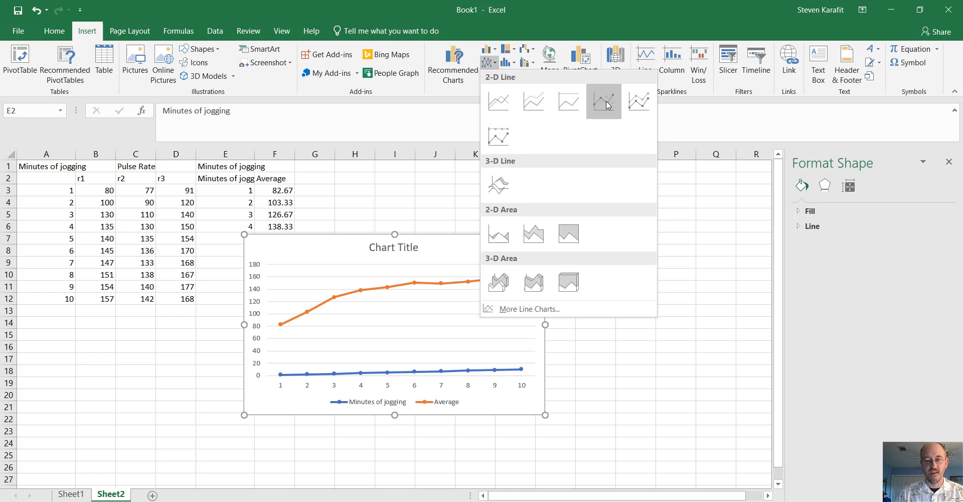
{"action": "left_click", "coordinate": [462, 94]}
{"action": "left_click", "coordinate": [516, 80]}
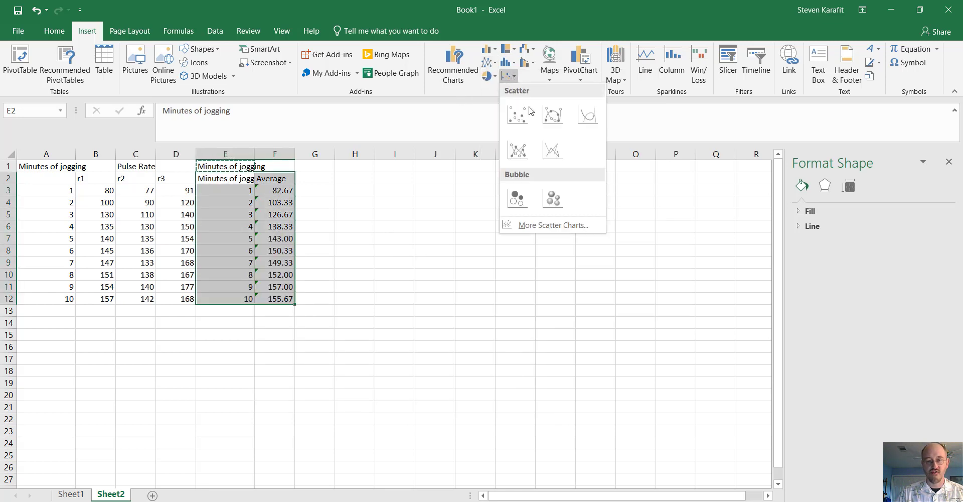
{"action": "left_click", "coordinate": [555, 115]}
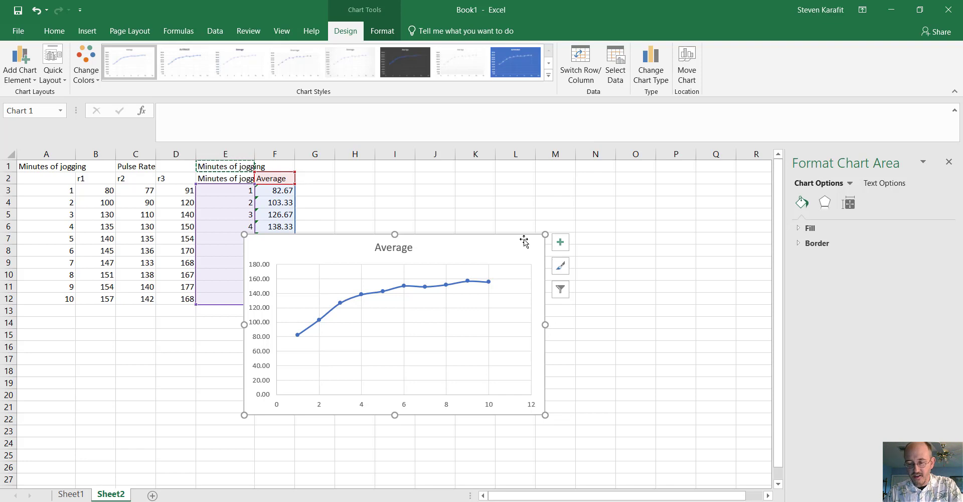
Step: Delete the chart's "Average" title and both its vertical and horizontal gridlines
{"action": "left_click", "coordinate": [405, 247]}
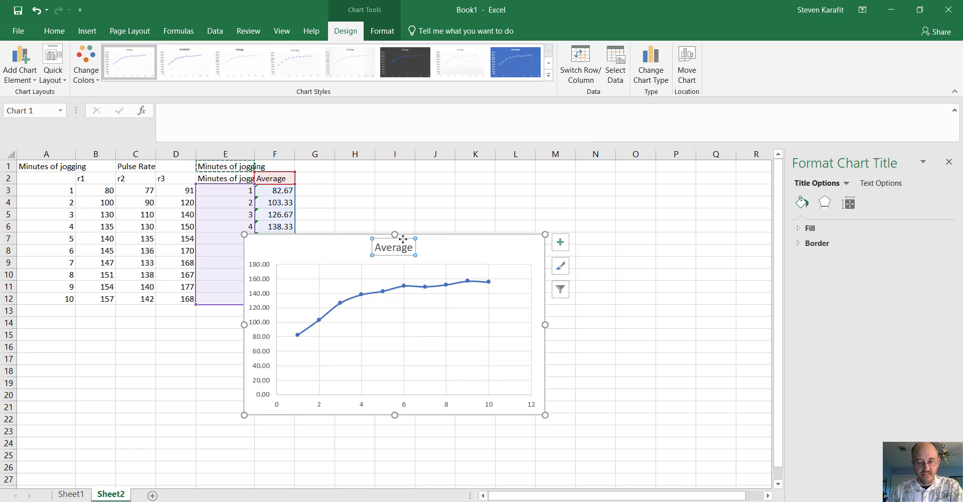
{"action": "key", "text": "Delete"}
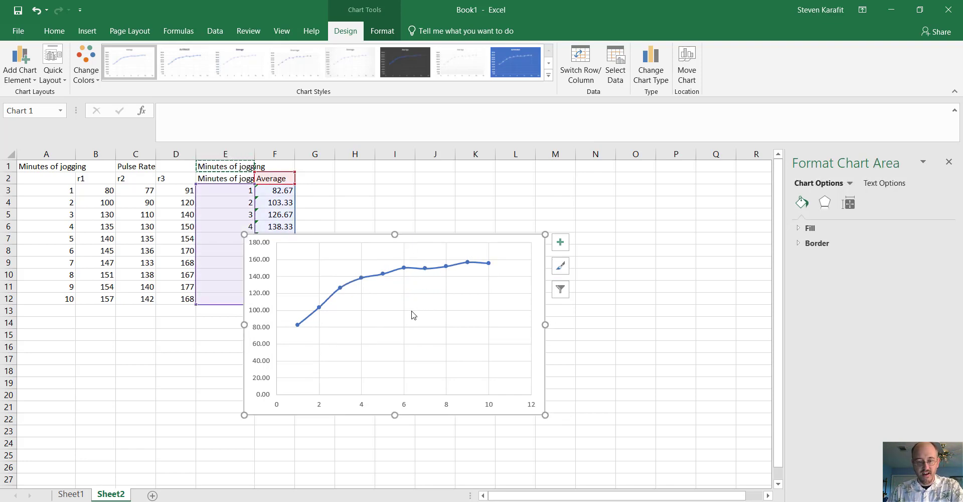
{"action": "left_click", "coordinate": [404, 317]}
{"action": "left_click", "coordinate": [413, 312]}
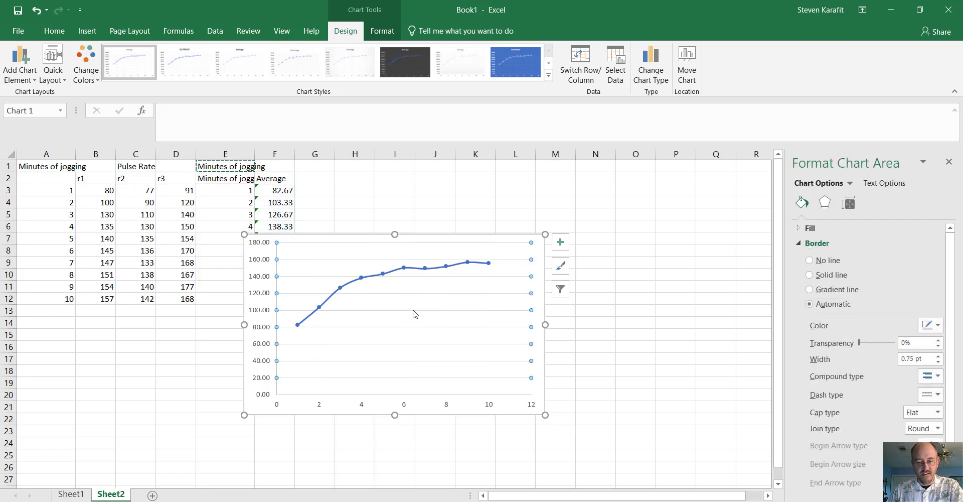
{"action": "left_click", "coordinate": [413, 311]}
{"action": "key", "text": "Delete"}
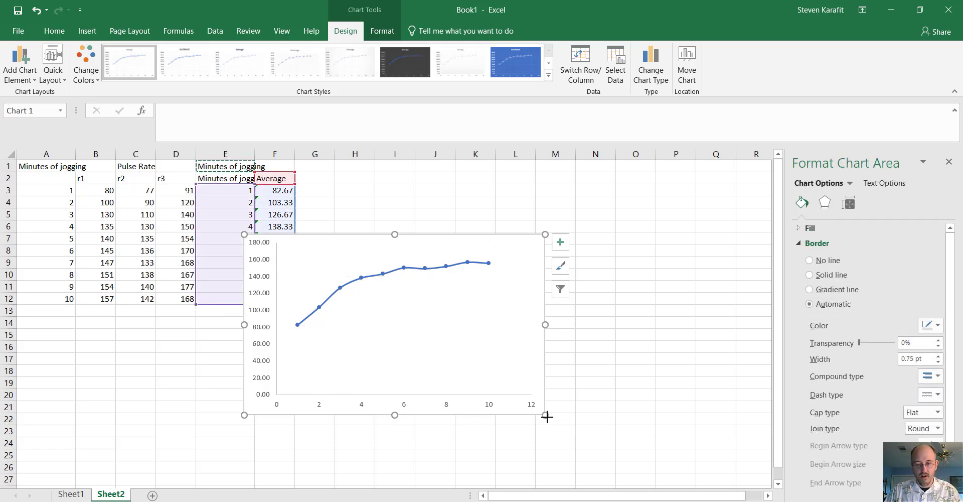
Step: Enlarge the chart slightly and add axis titles to both axes
{"action": "left_click_drag", "start_coordinate": [545, 414], "coordinate": [558, 428]}
{"action": "left_click", "coordinate": [573, 242]}
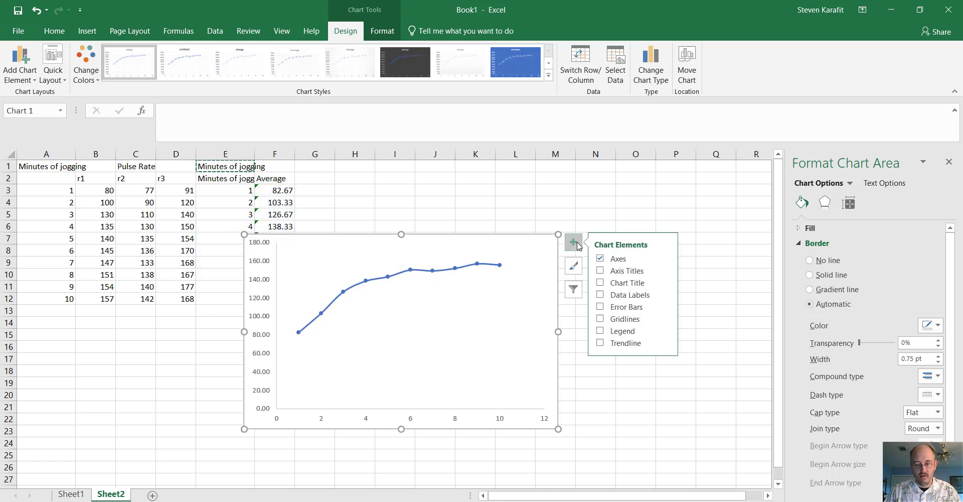
{"action": "left_click", "coordinate": [620, 275]}
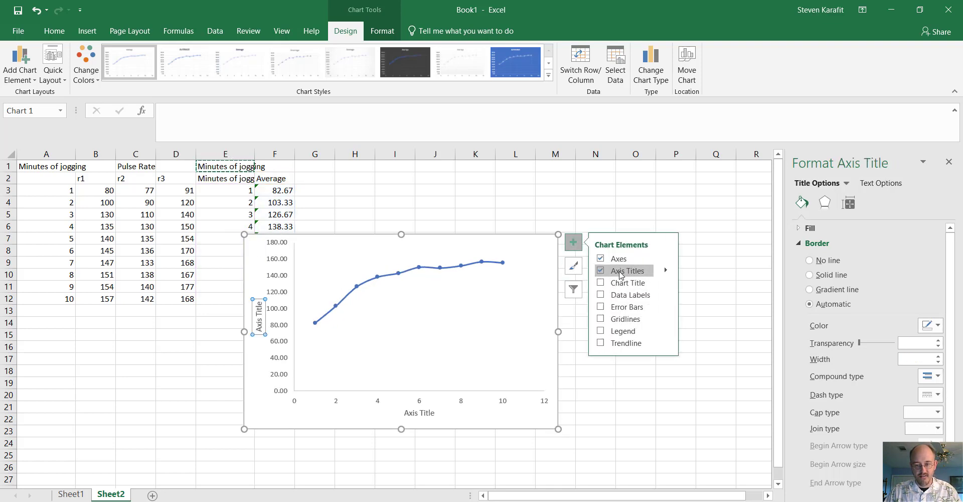
Step: Replace the horizontal axis title's placeholder text with "Min. of Jogging"
{"action": "left_click", "coordinate": [421, 414]}
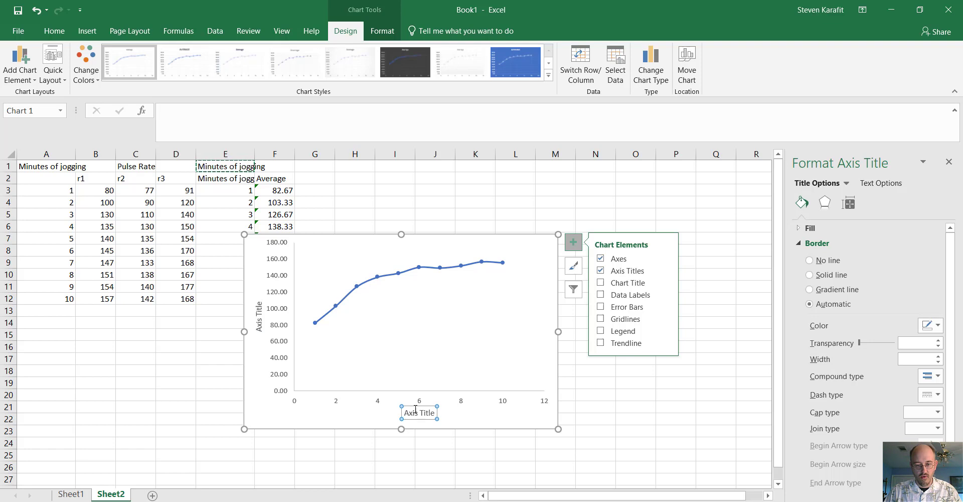
{"action": "left_click_drag", "start_coordinate": [408, 412], "coordinate": [435, 413]}
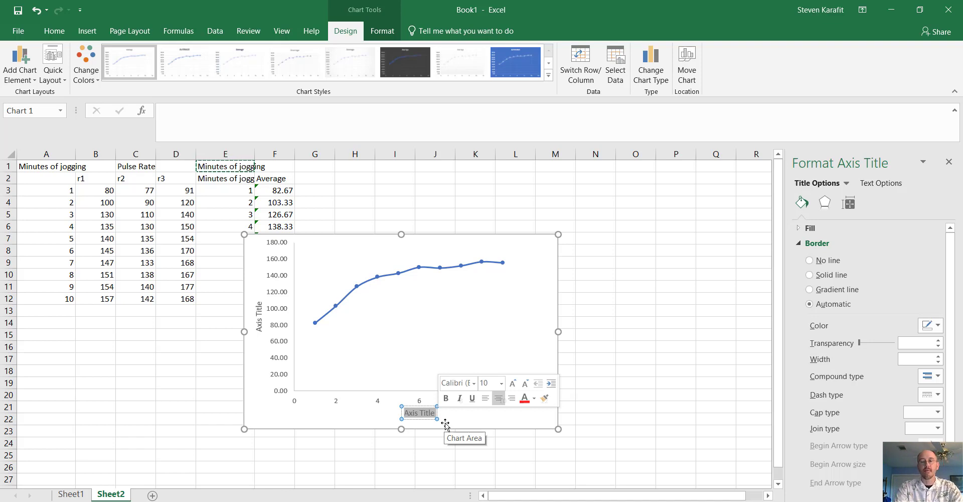
{"action": "type", "text": "Min. of"}
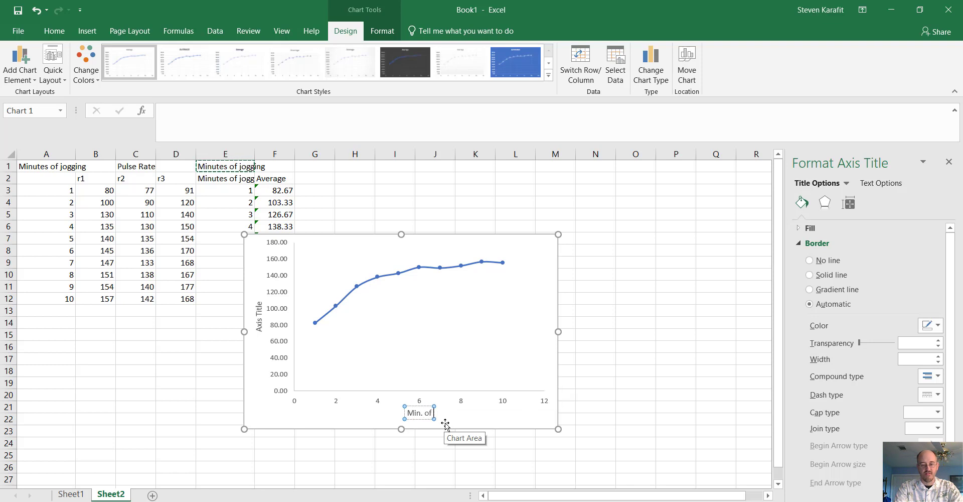
{"action": "type", "text": " Jogging"}
{"action": "key", "text": "BackSpace"}
{"action": "key", "text": "BackSpace"}
{"action": "key", "text": "BackSpace"}
{"action": "key", "text": "BackSpace"}
{"action": "key", "text": "BackSpace"}
{"action": "key", "text": "BackSpace"}
{"action": "type", "text": "ogging"}
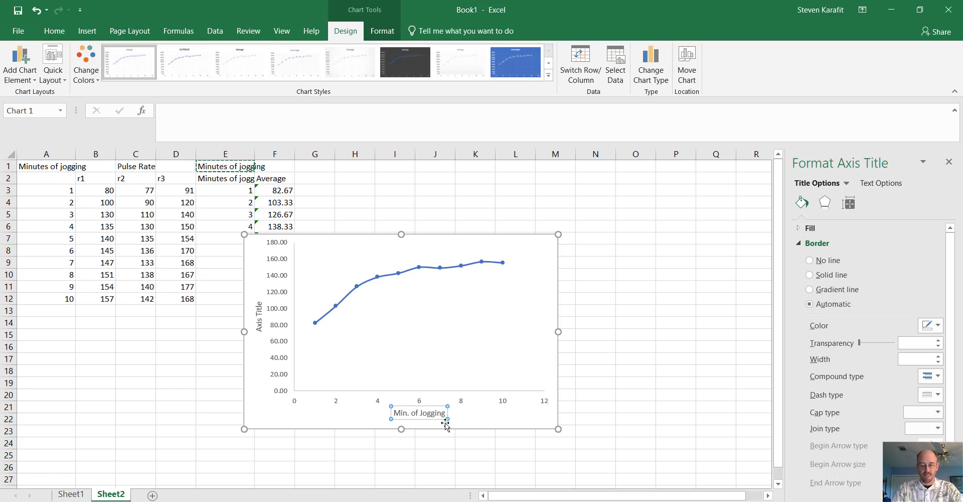
Step: Clear the horizontal axis title and reword it as "Time Jogging (min)"
{"action": "key", "text": "BackSpace"}
{"action": "key", "text": "BackSpace"}
{"action": "key", "text": "BackSpace"}
{"action": "key", "text": "BackSpace"}
{"action": "key", "text": "BackSpace"}
{"action": "key", "text": "BackSpace"}
{"action": "key", "text": "BackSpace"}
{"action": "key", "text": "BackSpace"}
{"action": "key", "text": "BackSpace"}
{"action": "key", "text": "BackSpace"}
{"action": "key", "text": "BackSpace"}
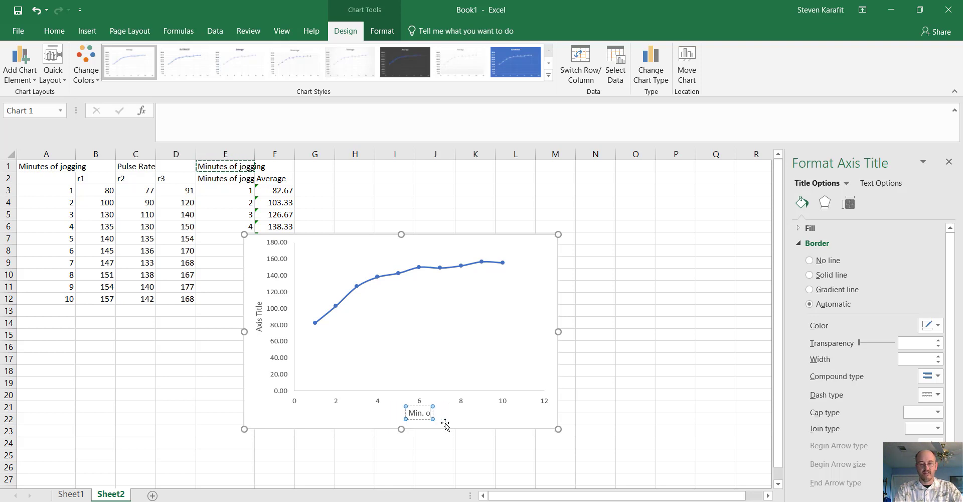
{"action": "key", "text": "BackSpace"}
{"action": "key", "text": "BackSpace"}
{"action": "key", "text": "BackSpace"}
{"action": "key", "text": "BackSpace"}
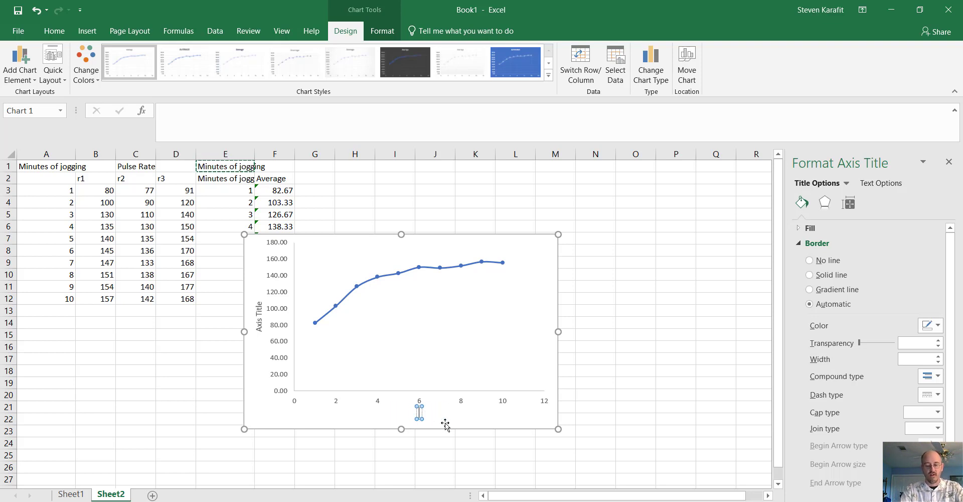
{"action": "type", "text": "Time"}
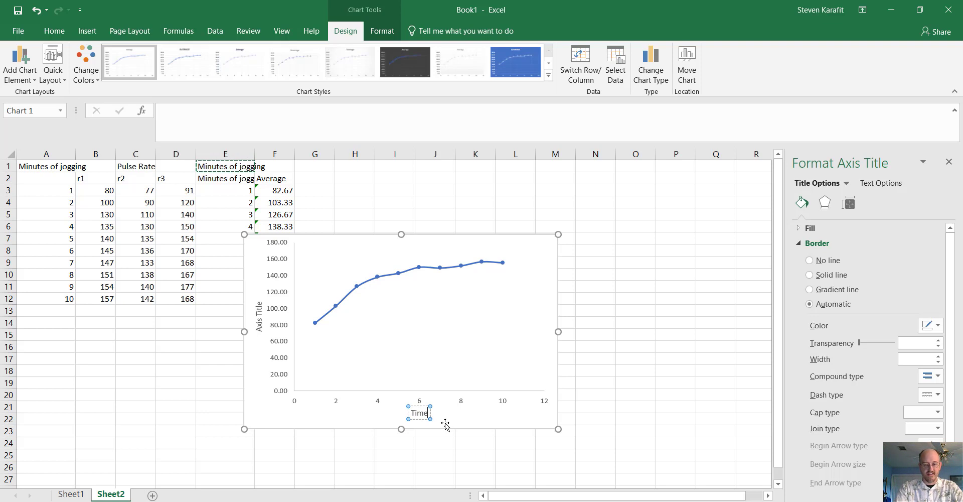
{"action": "type", "text": " Jogging ("}
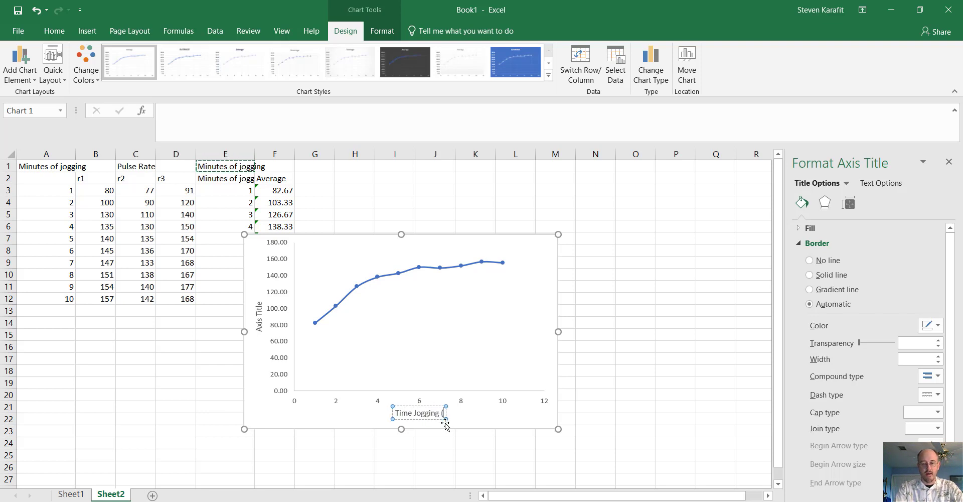
{"action": "type", "text": "min("}
{"action": "key", "text": "BackSpace"}
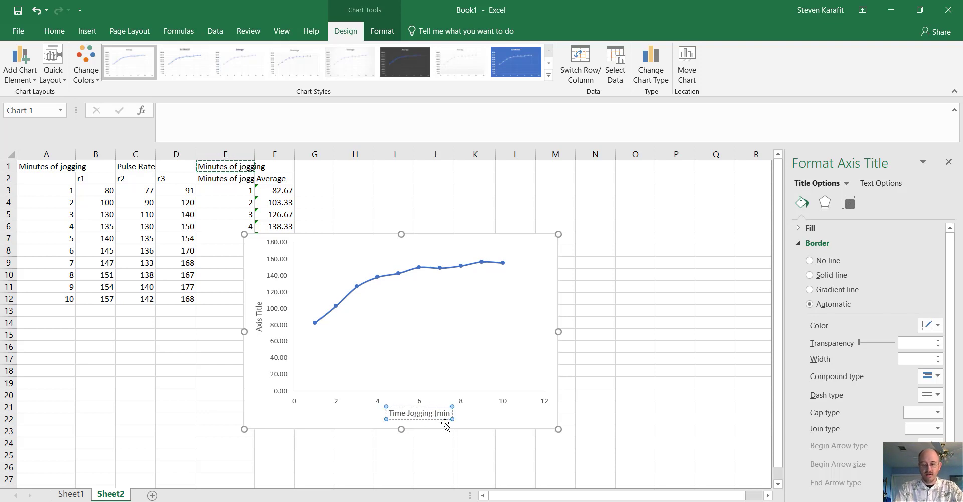
{"action": "type", "text": ")"}
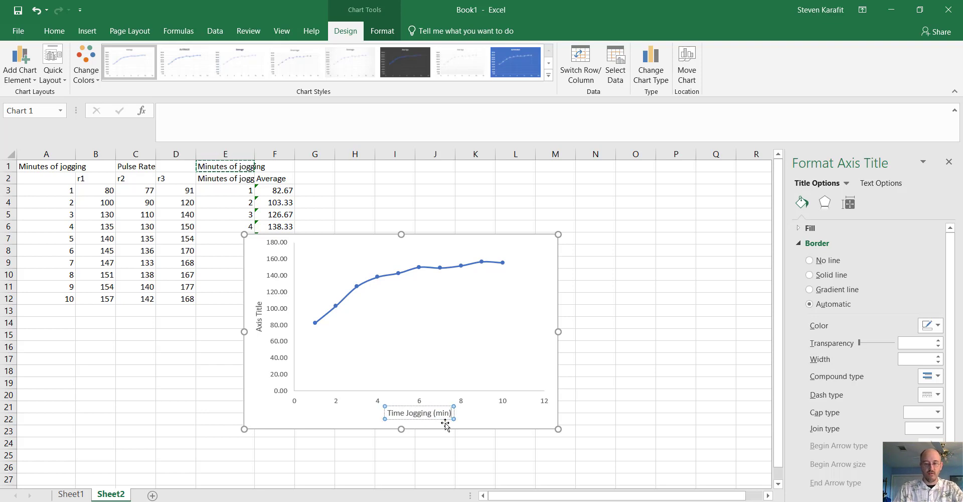
Step: Set the vertical axis title to "Pulse Rate (BPM)" and deselect the chart
{"action": "left_click", "coordinate": [259, 316]}
{"action": "left_click_drag", "start_coordinate": [258, 331], "coordinate": [266, 309]}
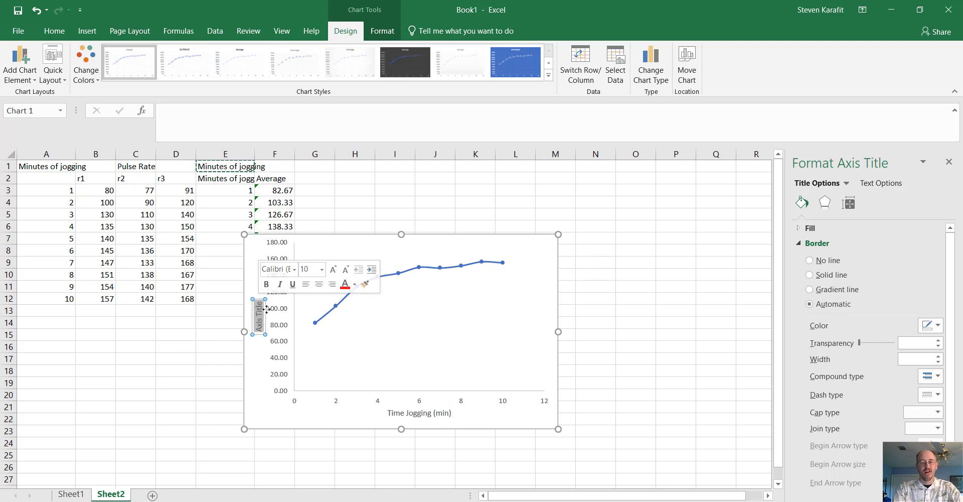
{"action": "type", "text": "Pulse"}
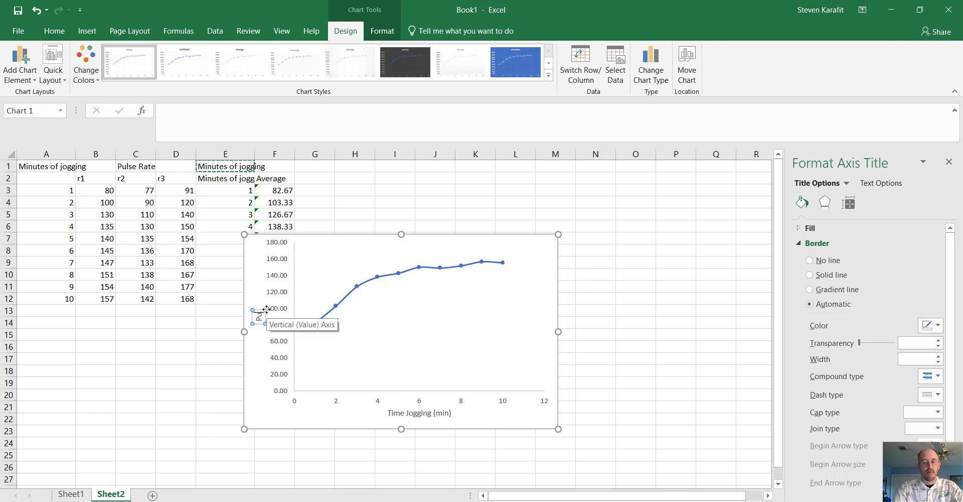
{"action": "type", "text": " Rate"}
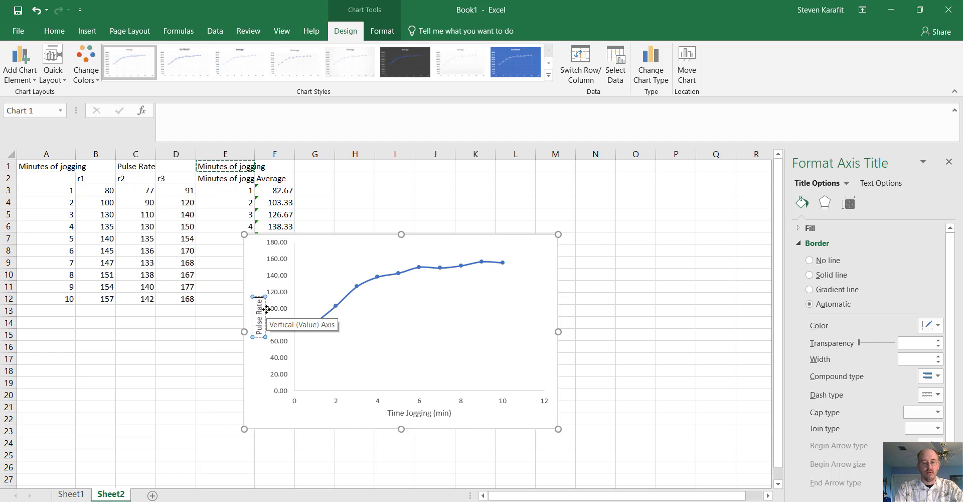
{"action": "type", "text": " (BPM)"}
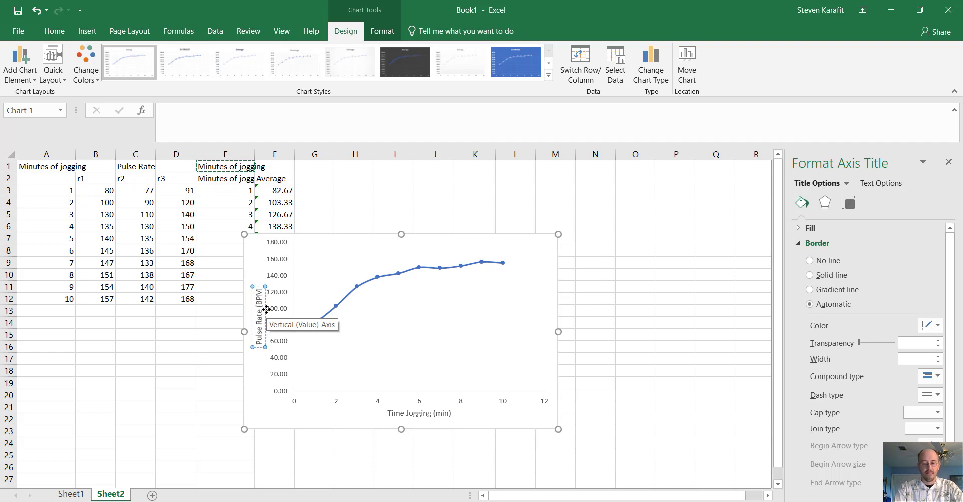
{"action": "left_click", "coordinate": [639, 333]}
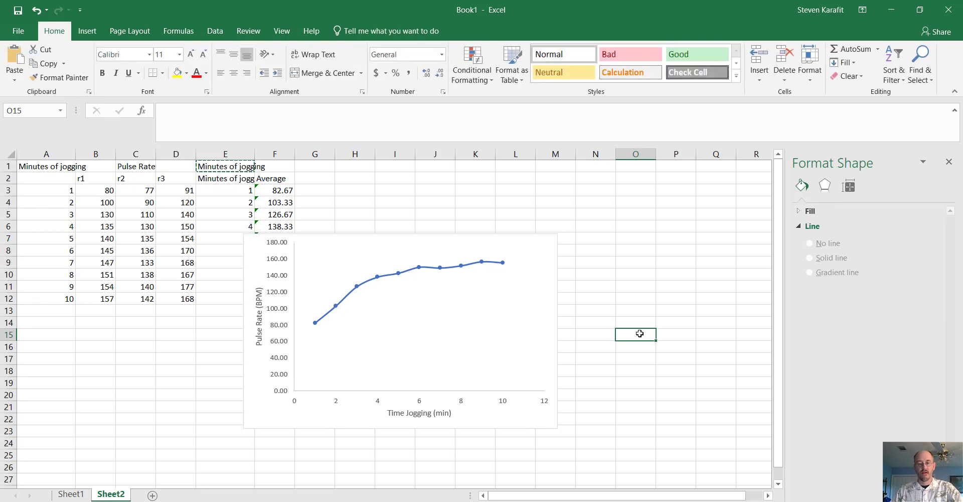